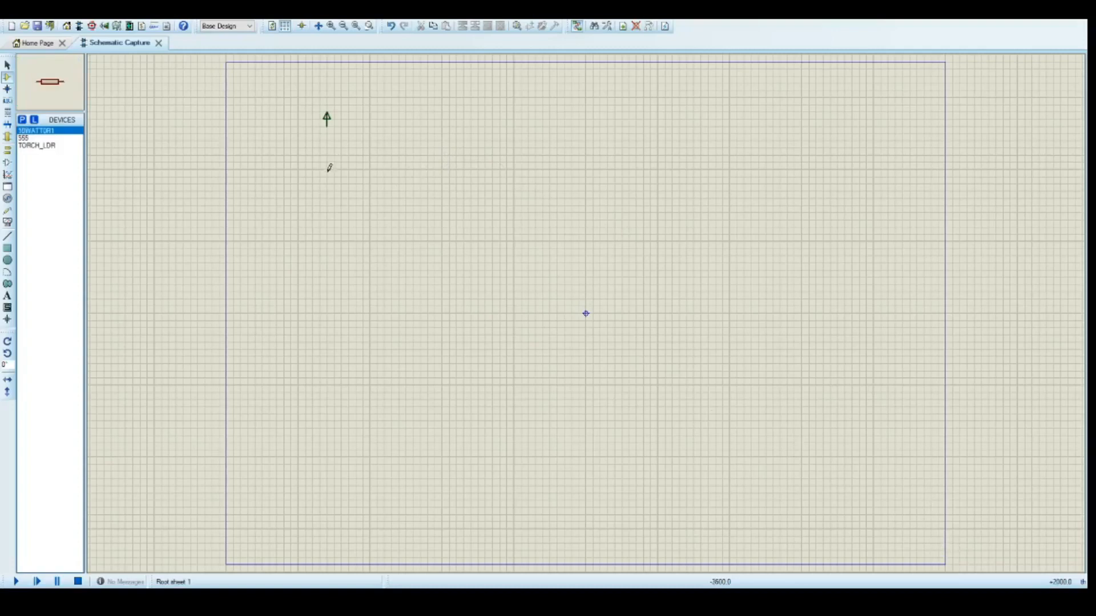
Place a 10WATT0R1 resistor below the power terminal and orient it vertically.
click(331, 197)
click(334, 208)
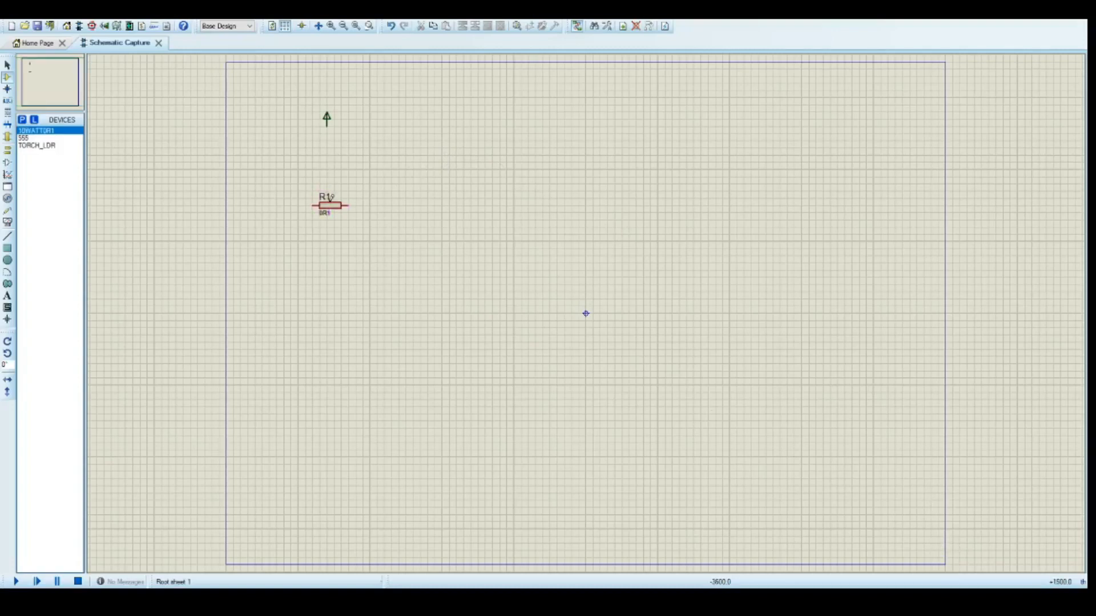
click(335, 212)
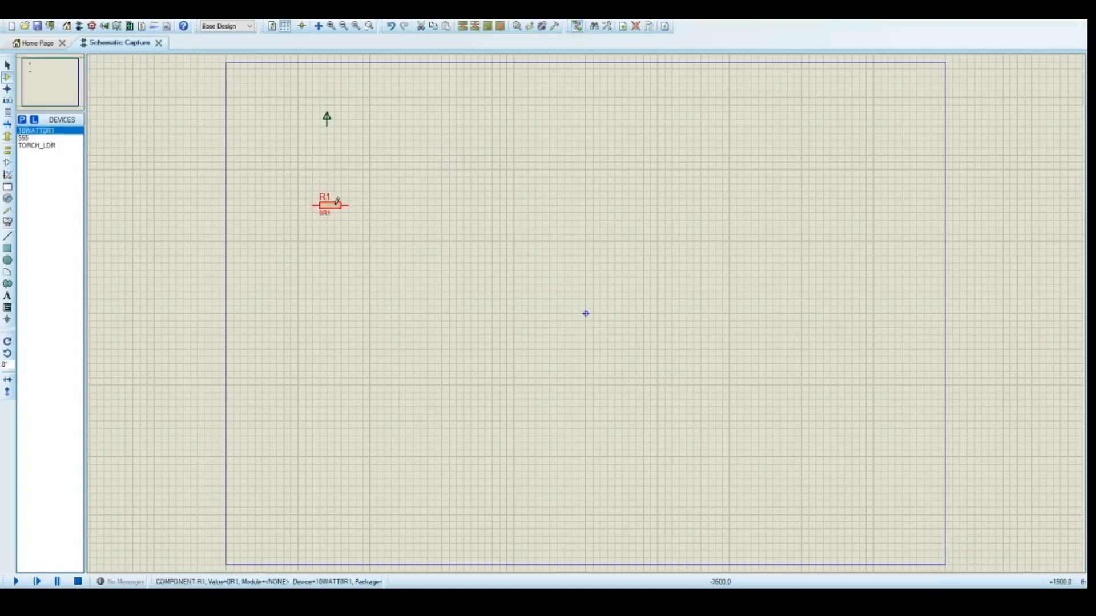
click(401, 253)
drag(329, 219, 327, 208)
click(331, 266)
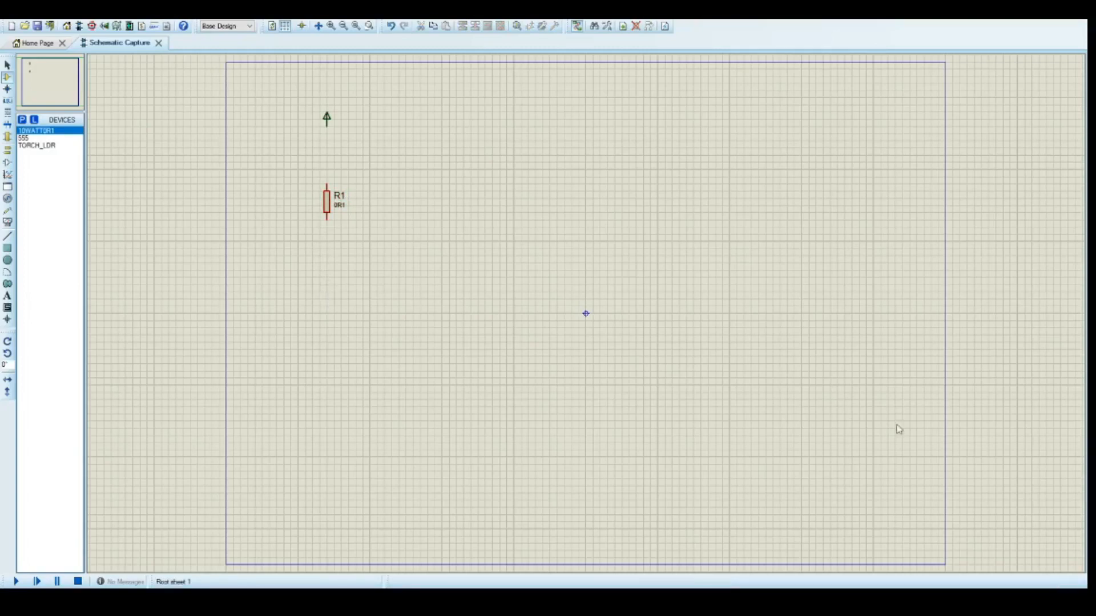
Place a TORCH_LDR below the vertical resistor and a GROUND terminal beneath the LDR.
click(919, 540)
click(331, 299)
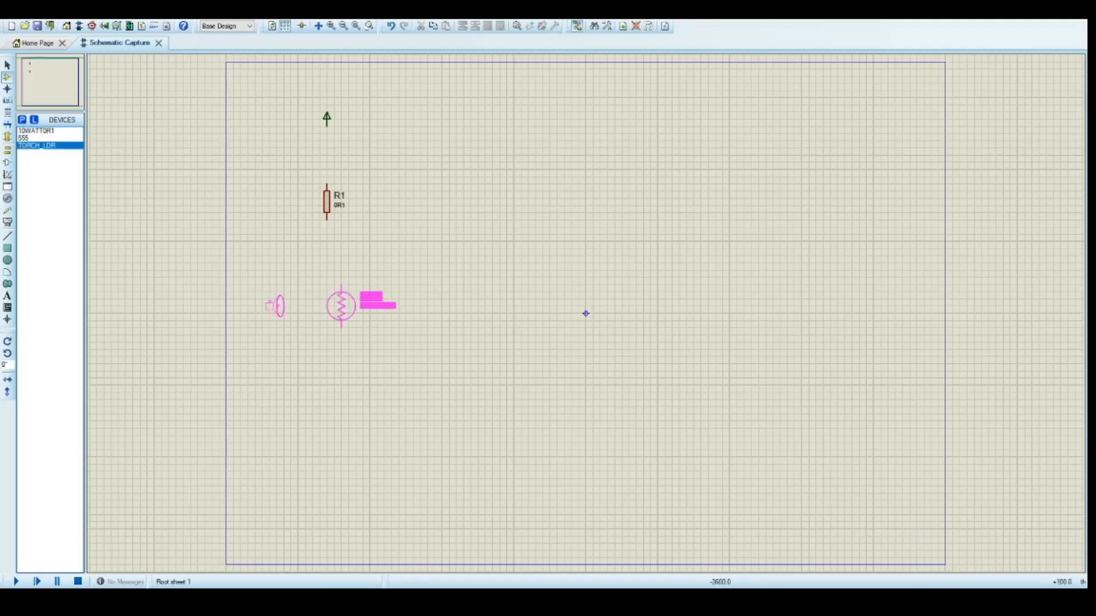
click(334, 313)
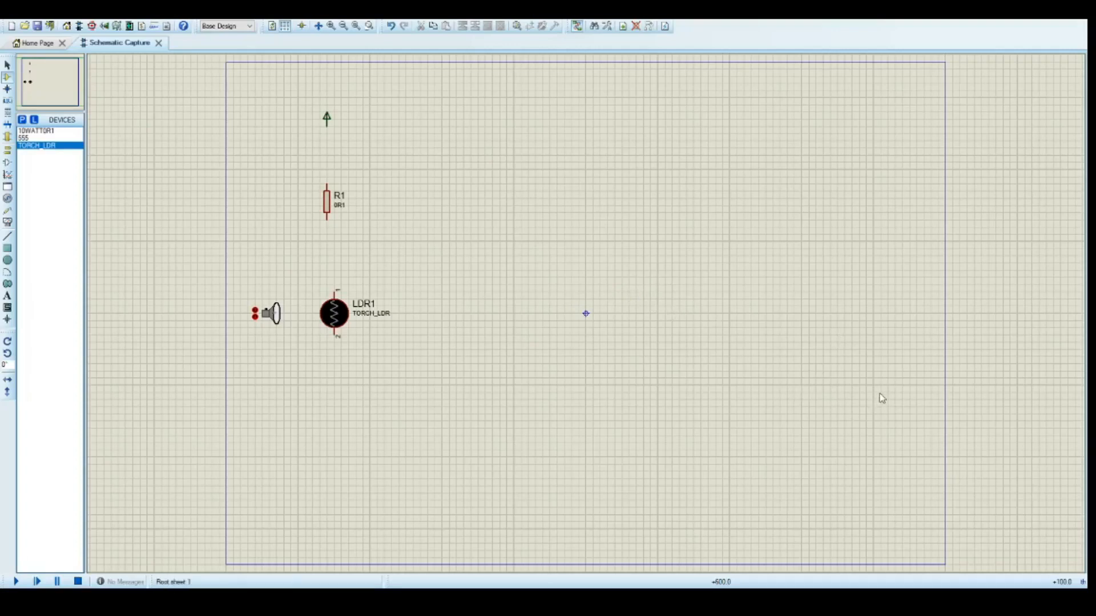
click(881, 431)
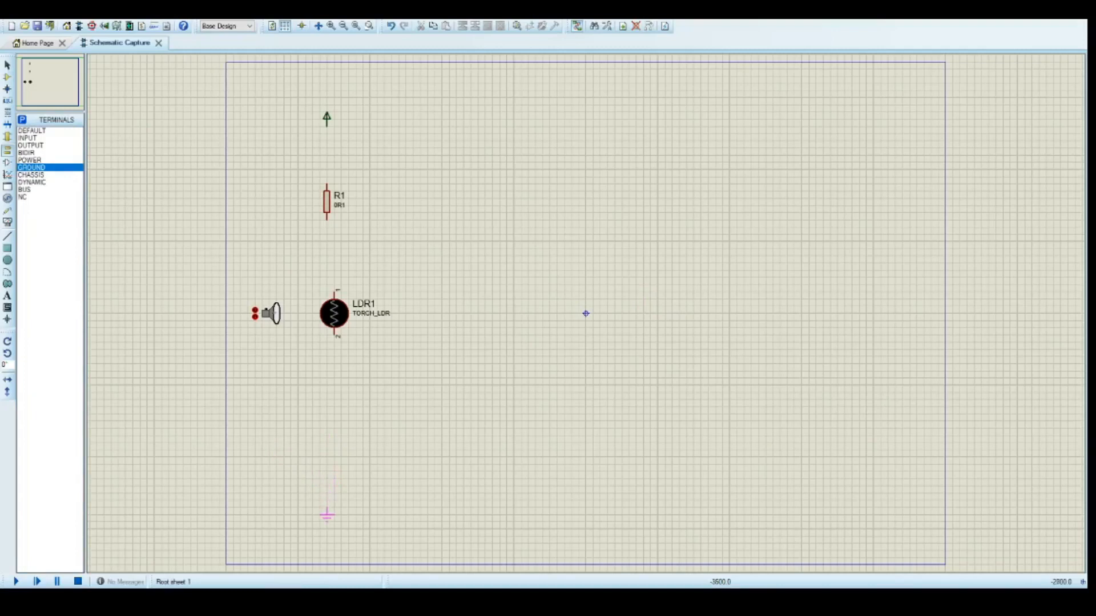
click(334, 516)
Place a 555 timer just below the centre of the sheet.
key(p)
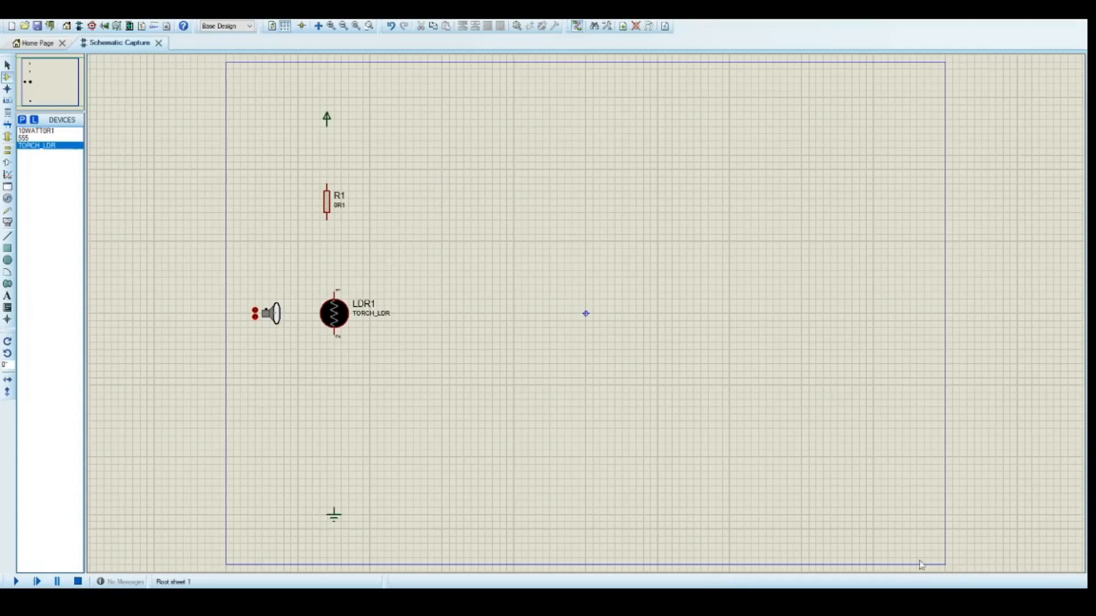
key(Up)
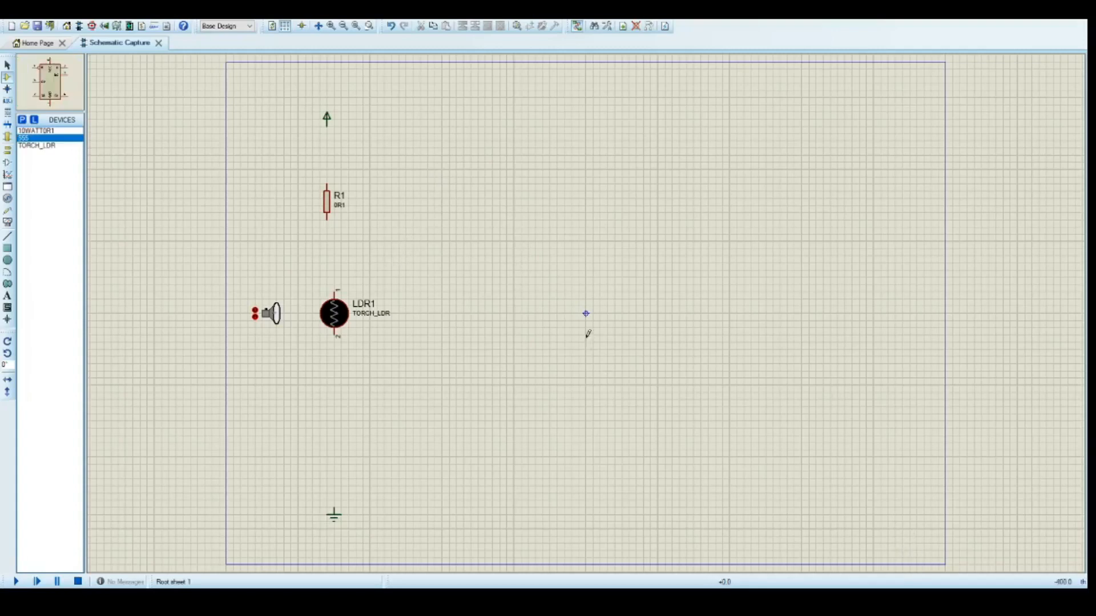
click(585, 439)
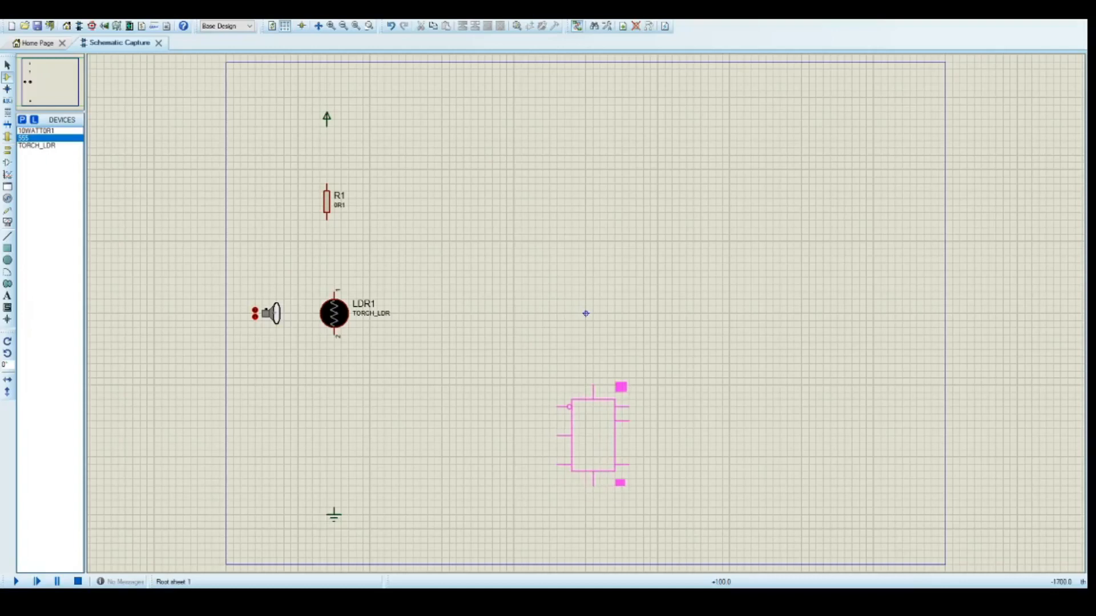
click(587, 423)
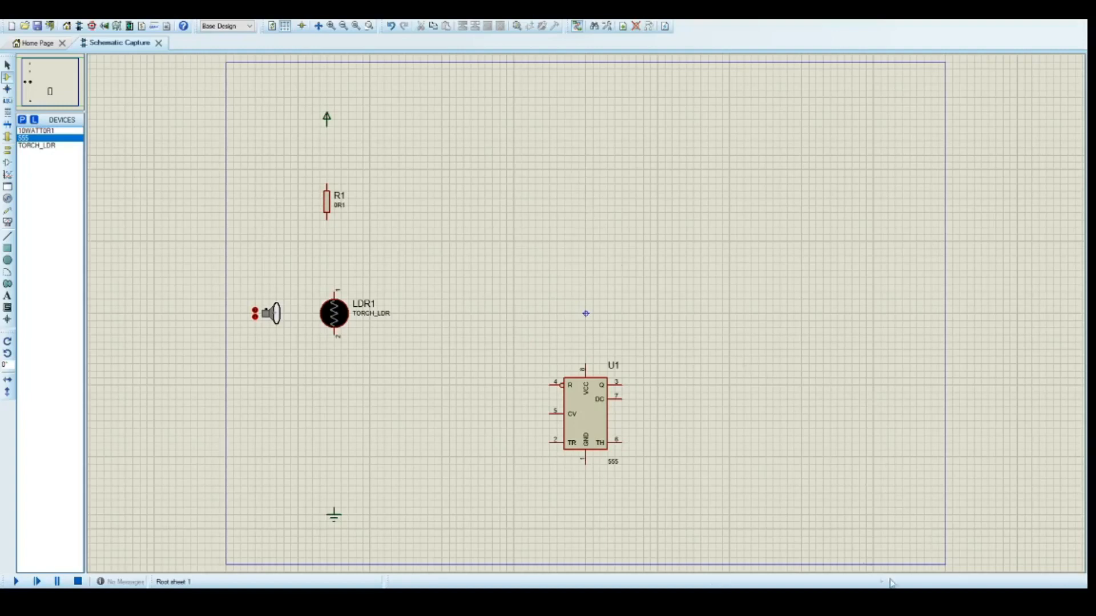
Place a 10k RESISTOR and a BUTTON in a row to the right of the 555 timer.
click(927, 540)
click(792, 418)
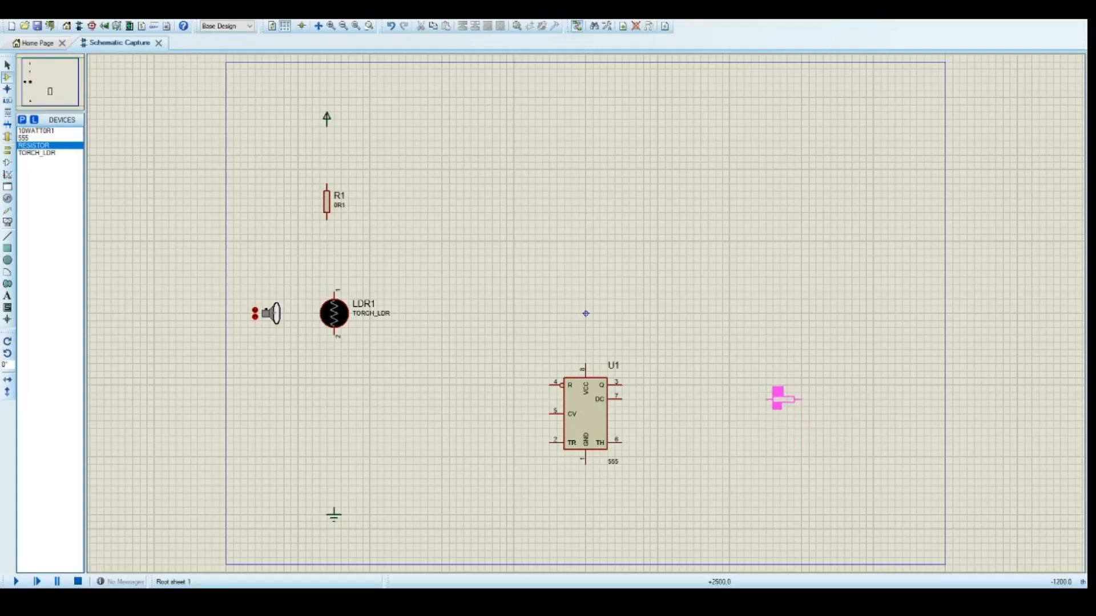
click(704, 399)
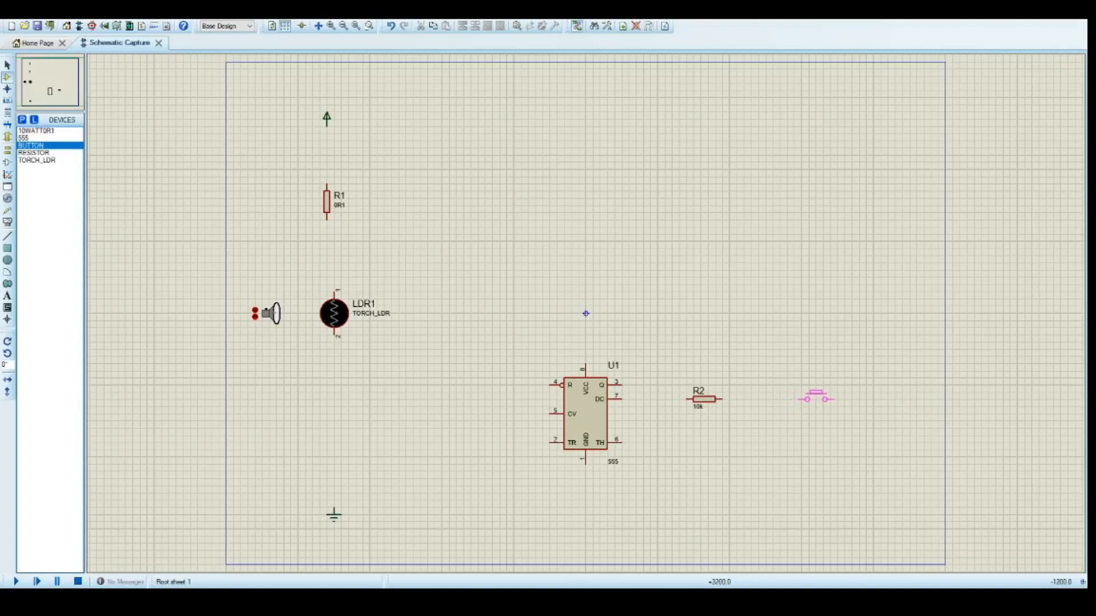
click(794, 397)
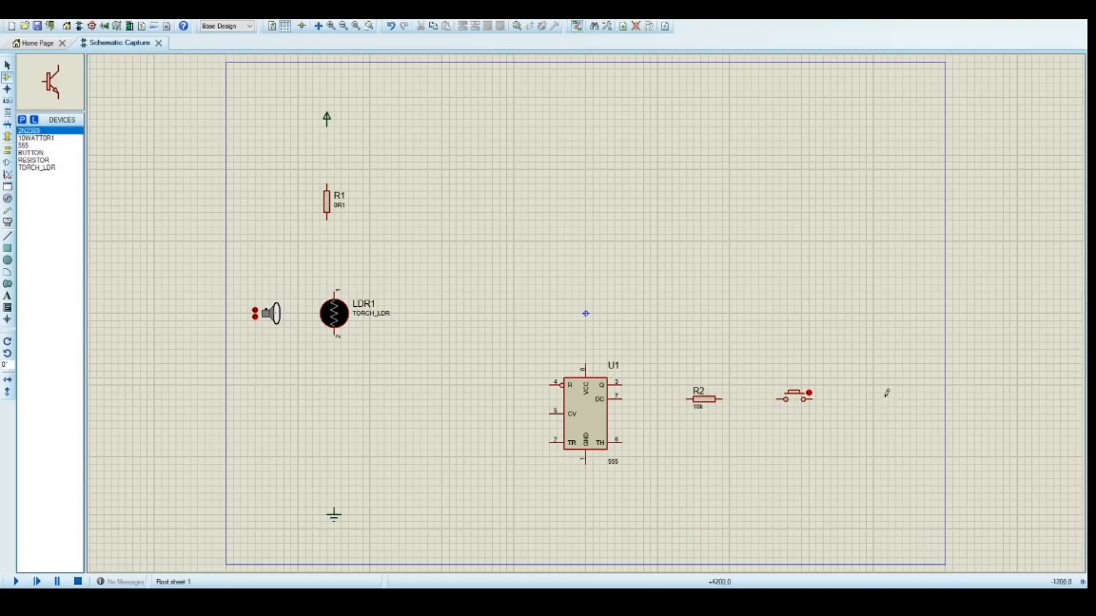
Place a 2N2369 transistor to the right of the button and a BUZZER above the transistor.
click(886, 393)
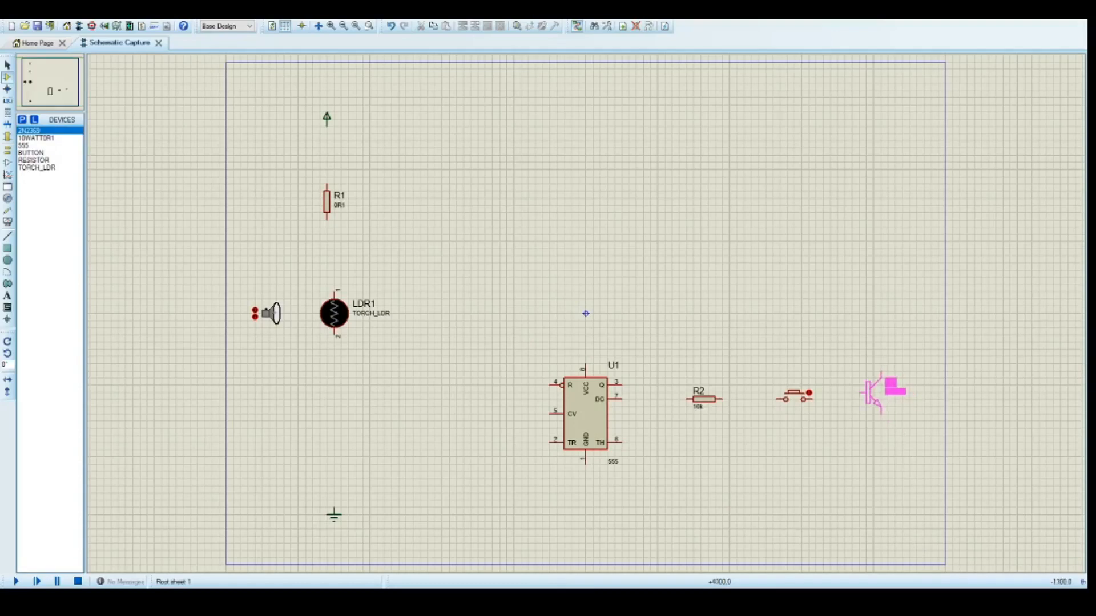
click(873, 396)
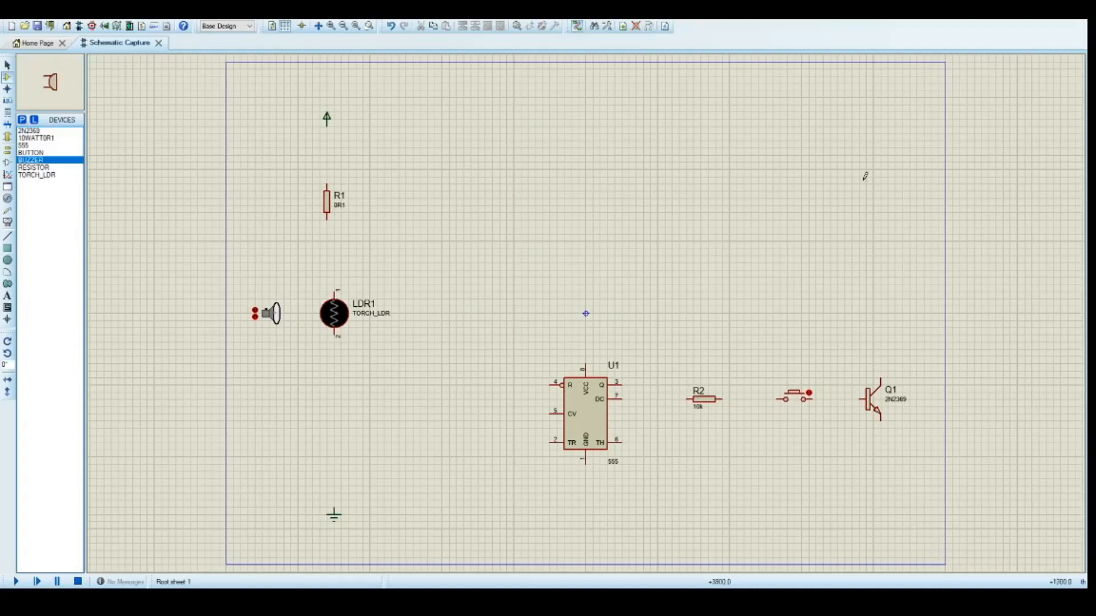
click(868, 194)
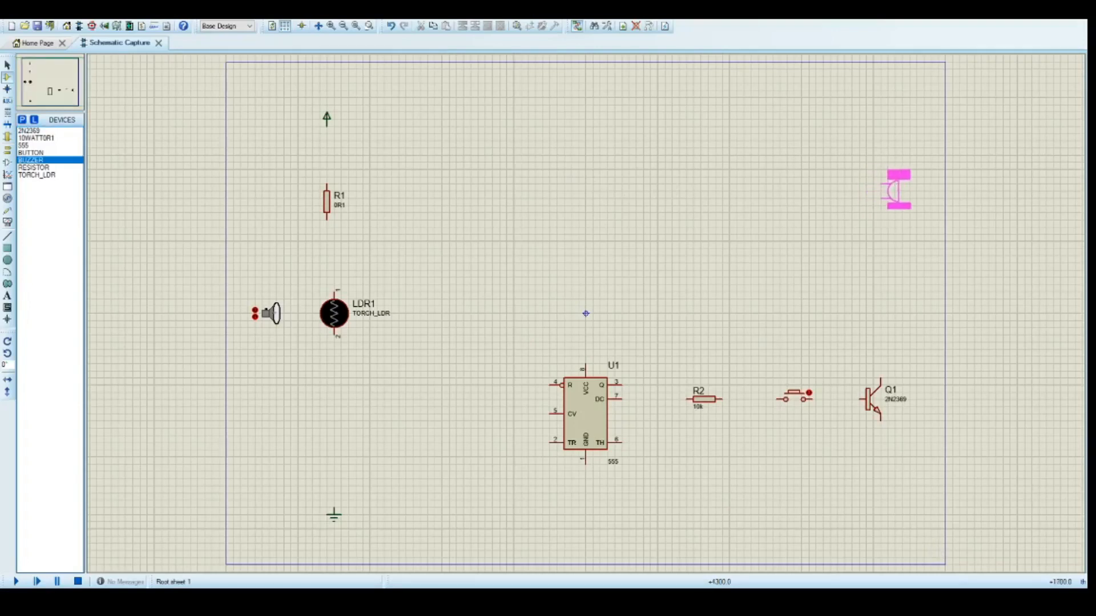
click(895, 183)
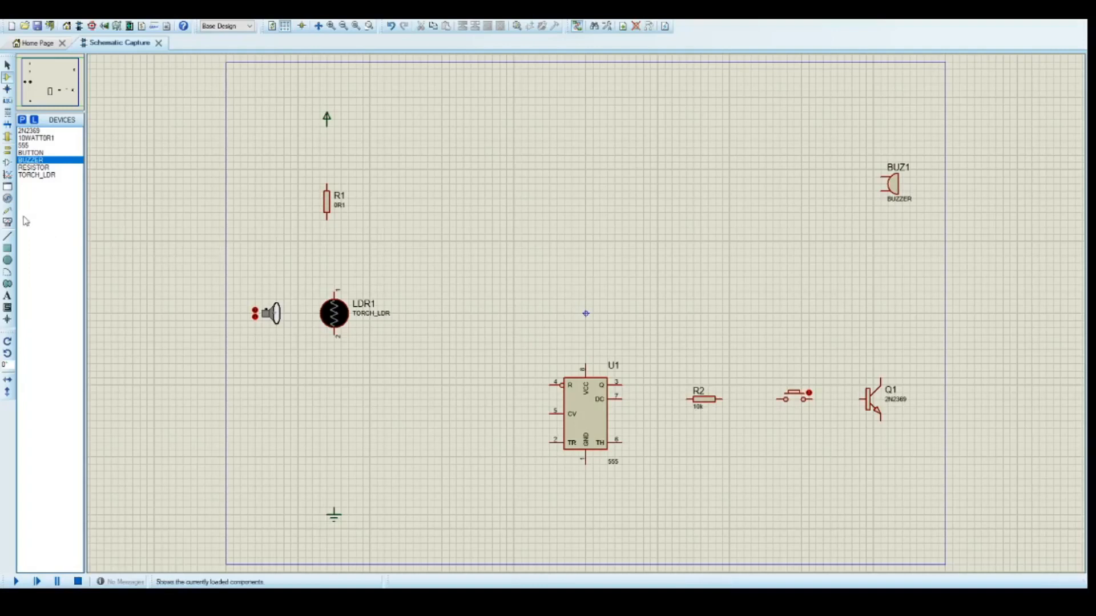
Place a DC generator to the left of the buzzer.
click(8, 199)
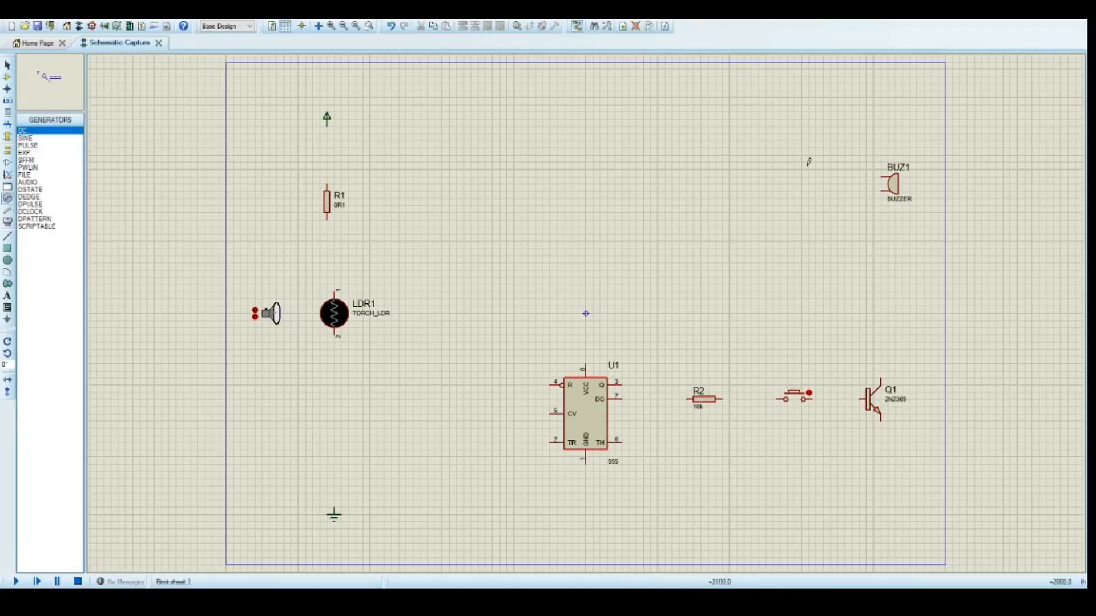
click(757, 166)
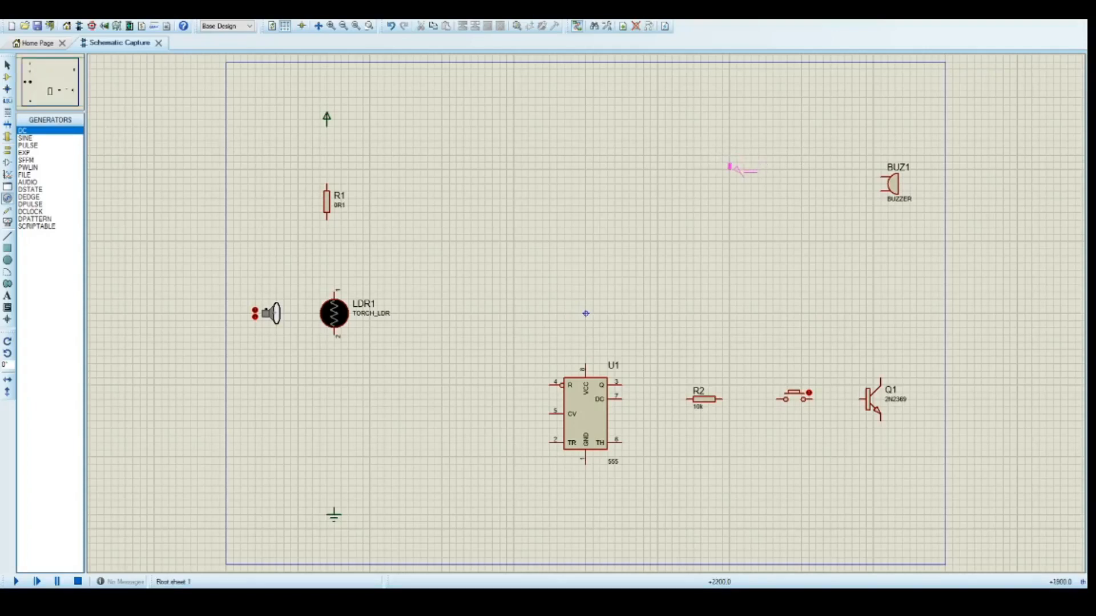
click(745, 169)
Wire the power terminal through R1 and LDR1 in series down to the ground terminal.
click(8, 90)
click(327, 119)
click(328, 184)
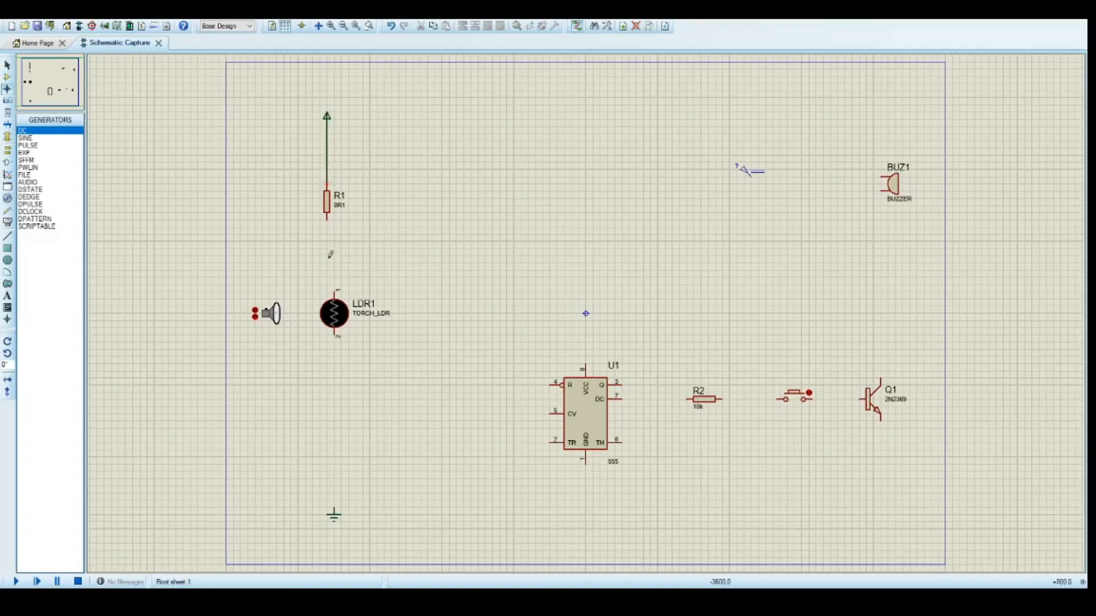
click(328, 217)
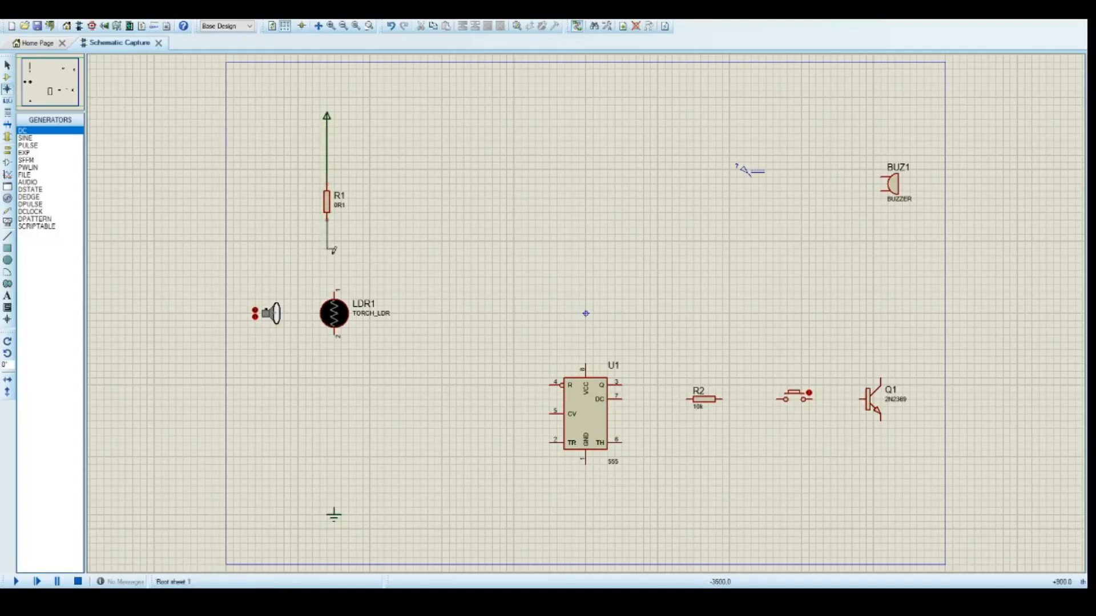
click(337, 290)
click(338, 335)
click(335, 507)
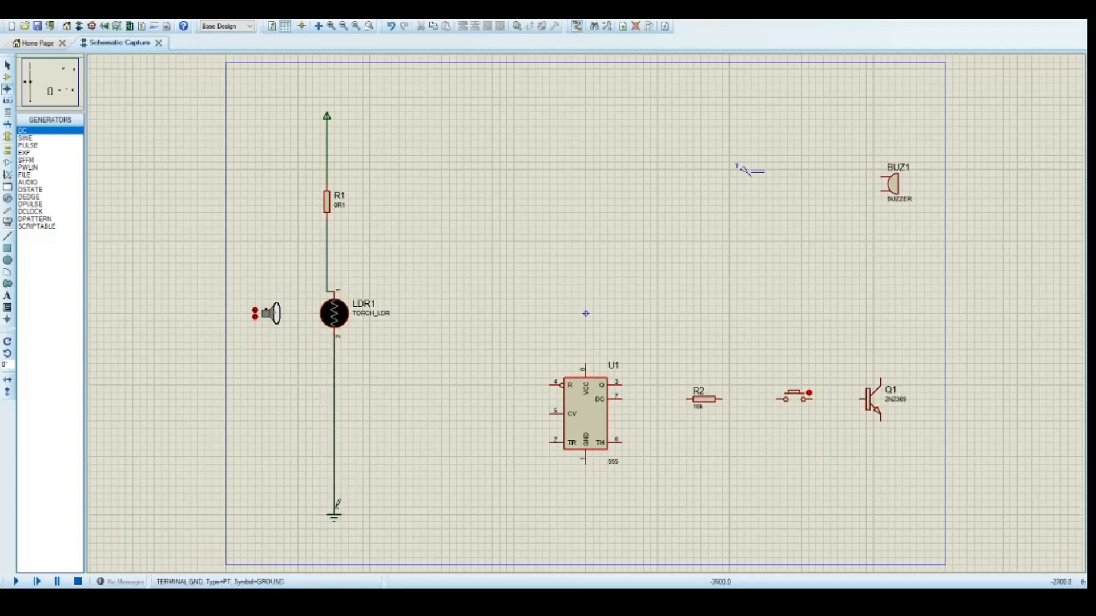
Wire a junction on the line between LDR1 and ground to the 555's CV pin 5.
click(335, 420)
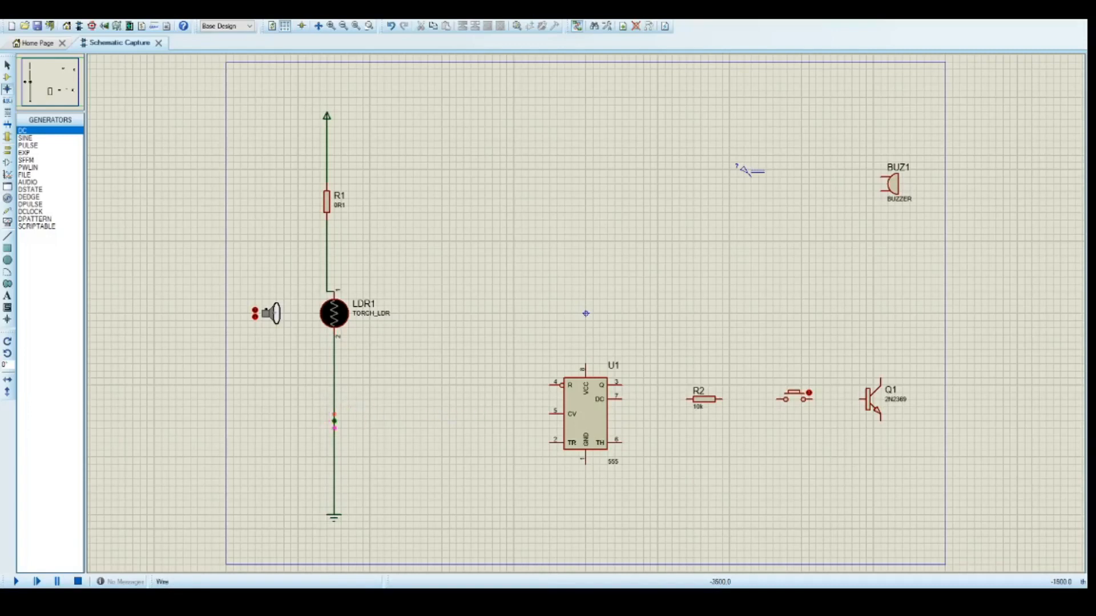
click(334, 421)
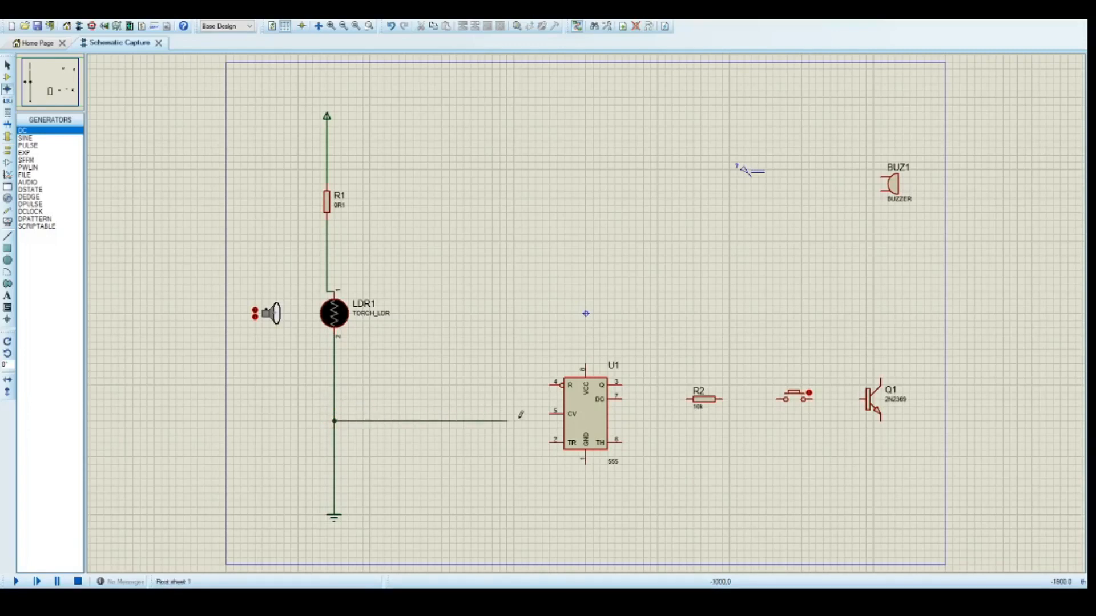
click(549, 412)
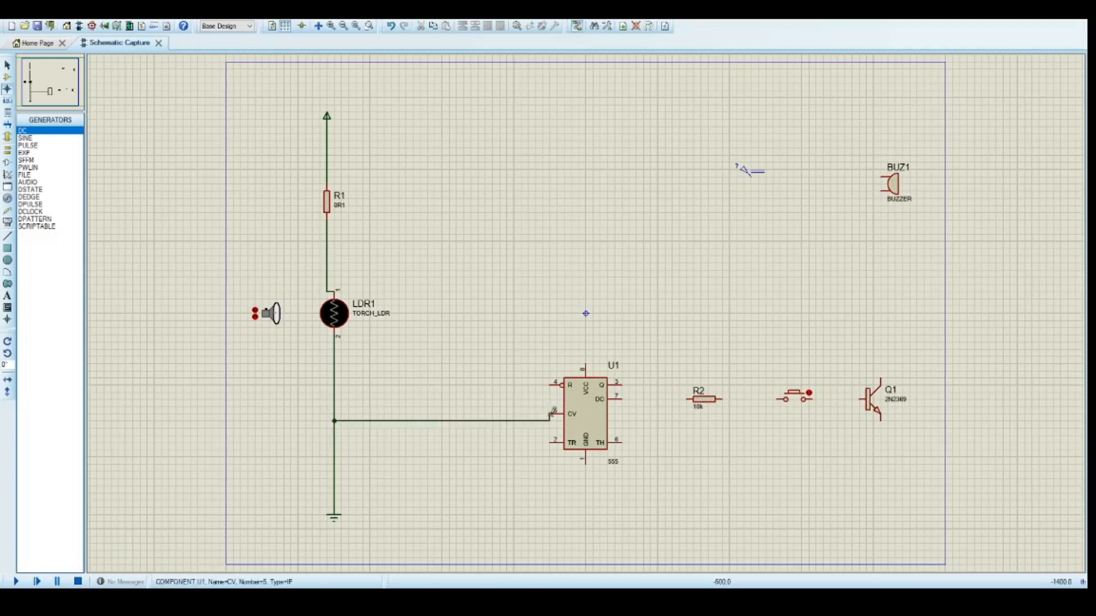
Wire the 555's Q pin 3 to R2, and connect that wire back to the R pin 4.
click(627, 383)
click(688, 392)
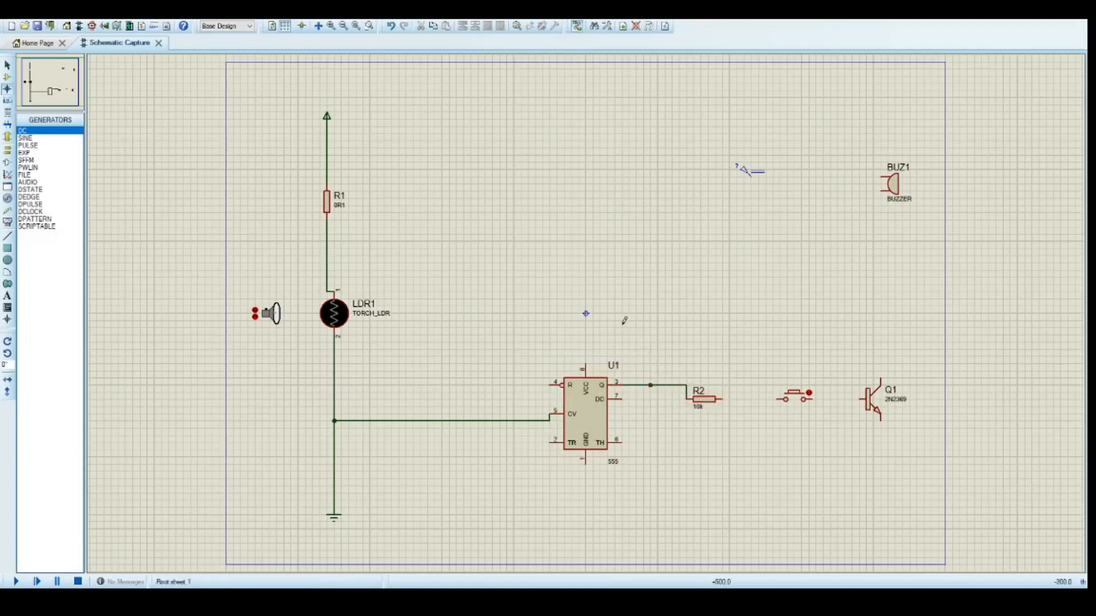
click(652, 384)
click(551, 382)
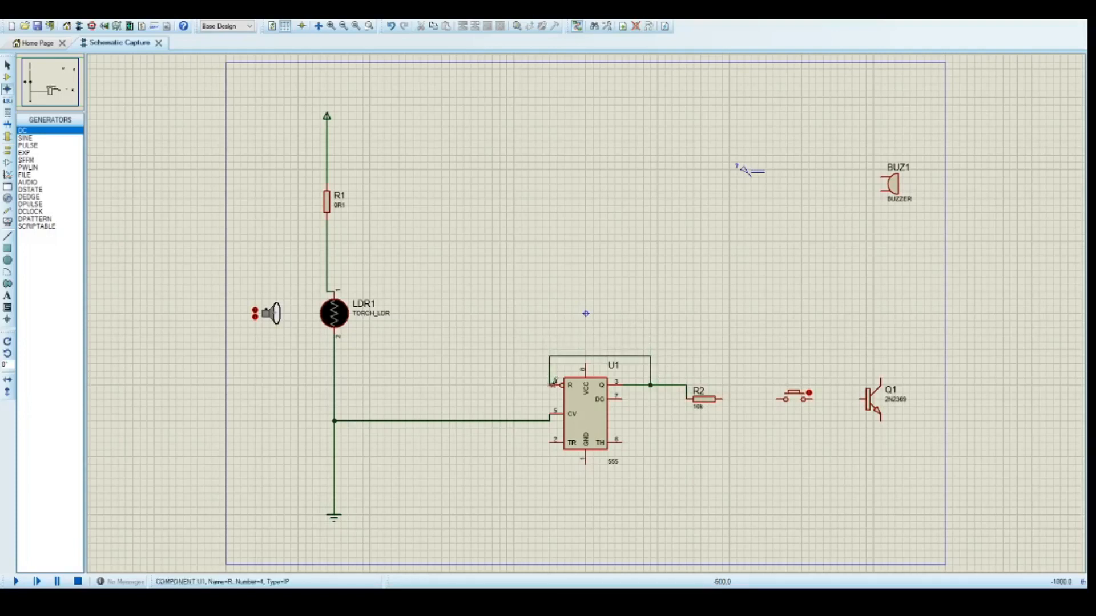
Wire R2 through the push button to the base of transistor Q1.
click(722, 399)
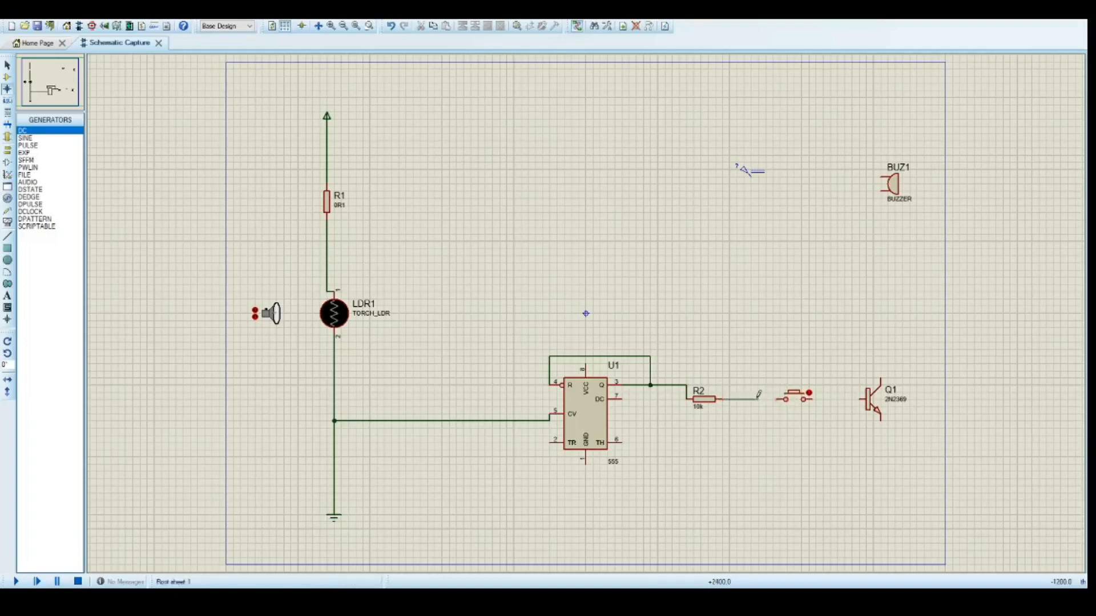
click(782, 399)
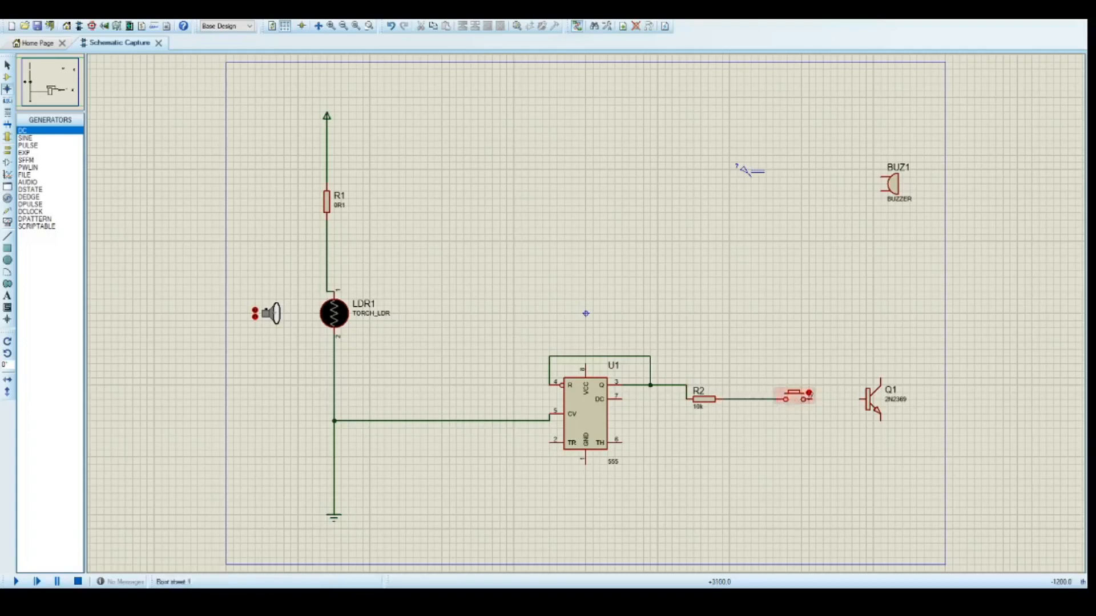
click(804, 399)
click(865, 399)
Wire Q1's collector to the buzzer, and the buzzer's other pin through the DC generator to the line between R2 and the button.
click(882, 374)
click(882, 191)
click(884, 177)
click(759, 171)
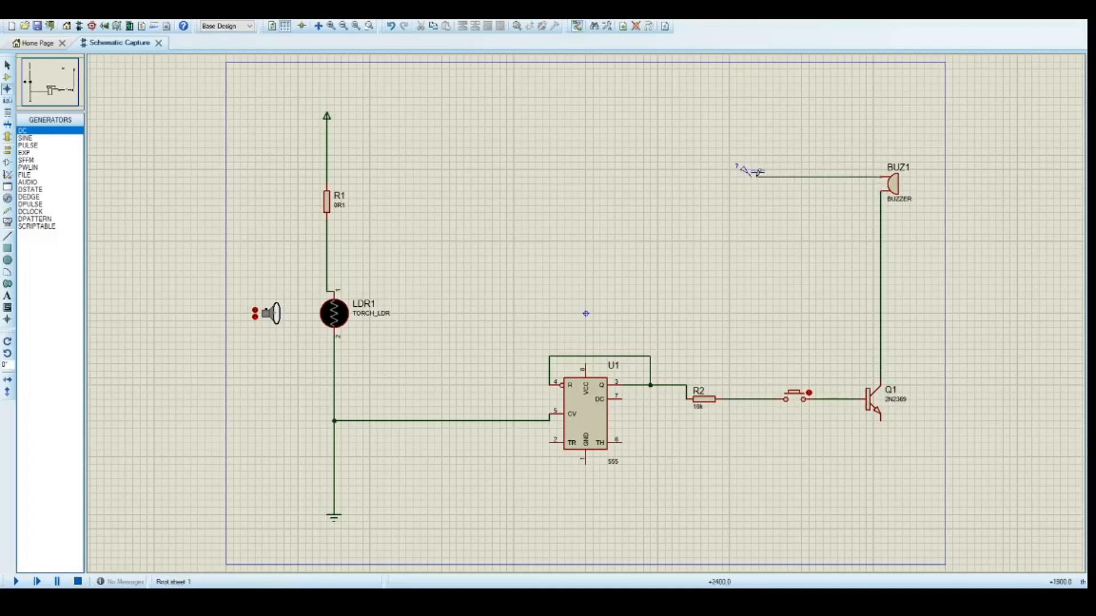
click(753, 172)
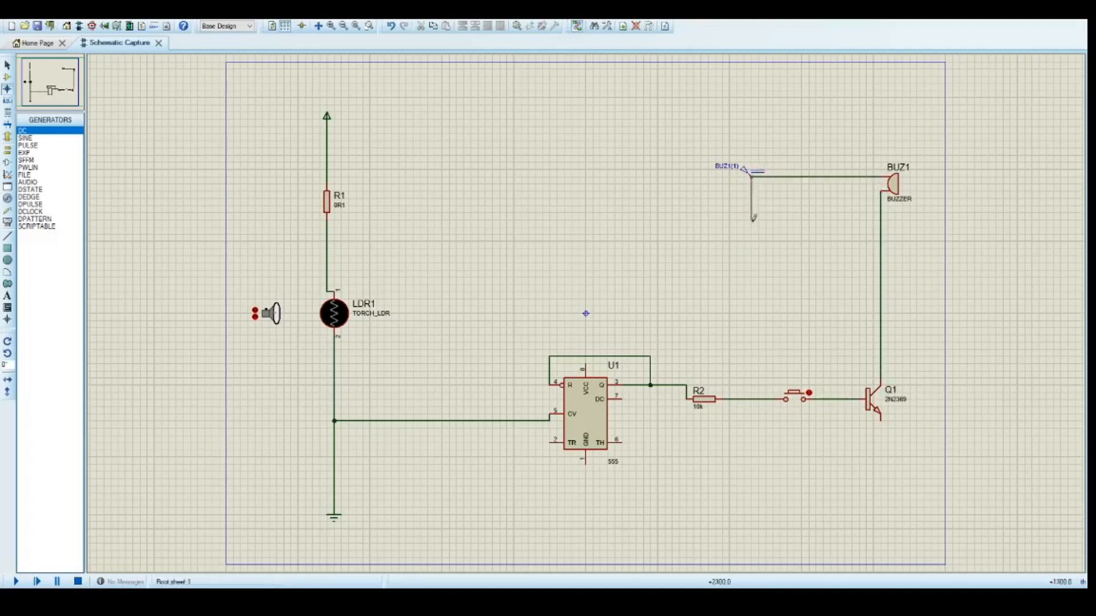
click(745, 394)
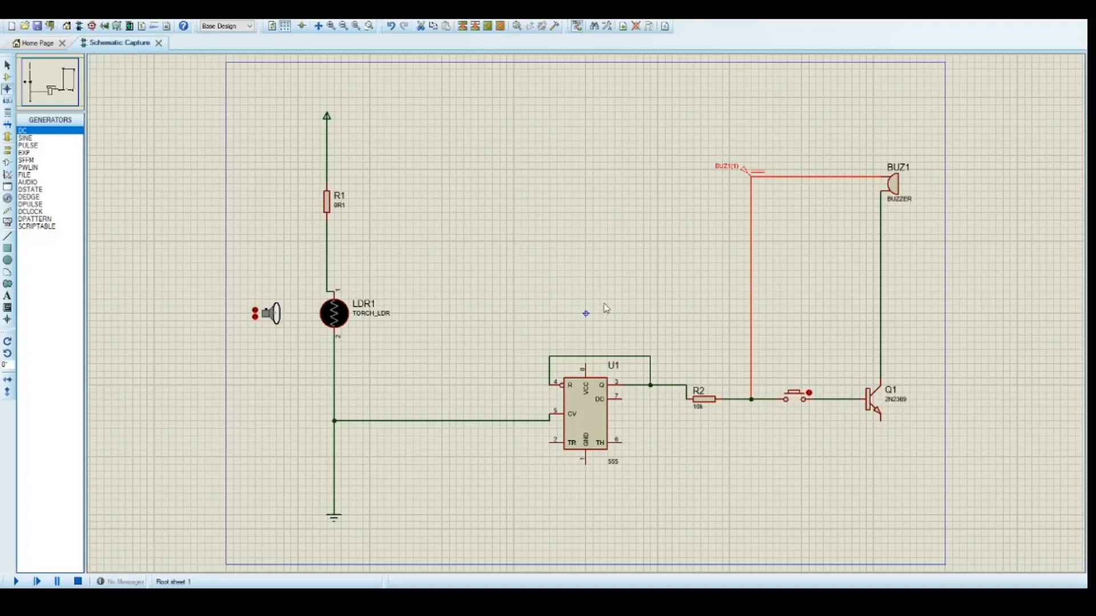
Name the generator DC and set the resistances of R1 and R2 to 1k.
click(588, 416)
double_click(342, 209)
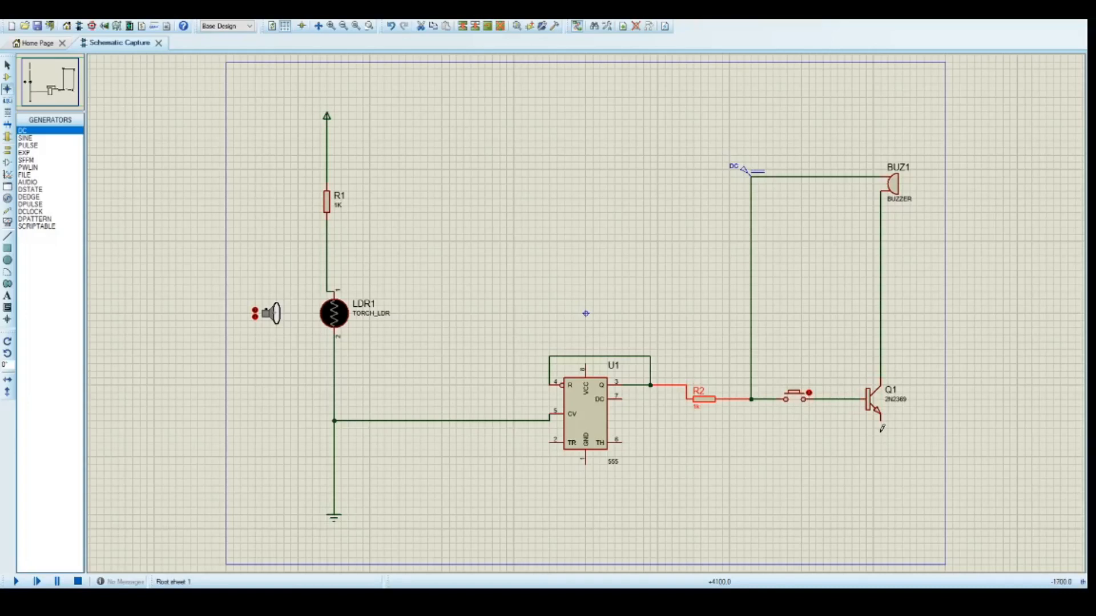
Place a ground terminal below transistor Q1 and wire Q1's emitter to it.
click(893, 193)
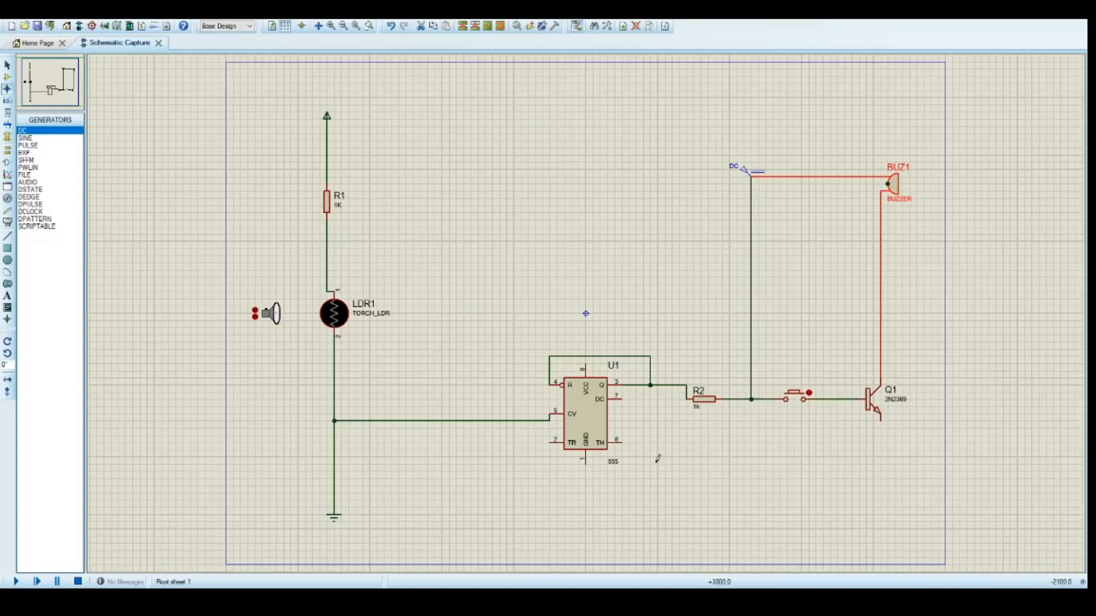
key(p)
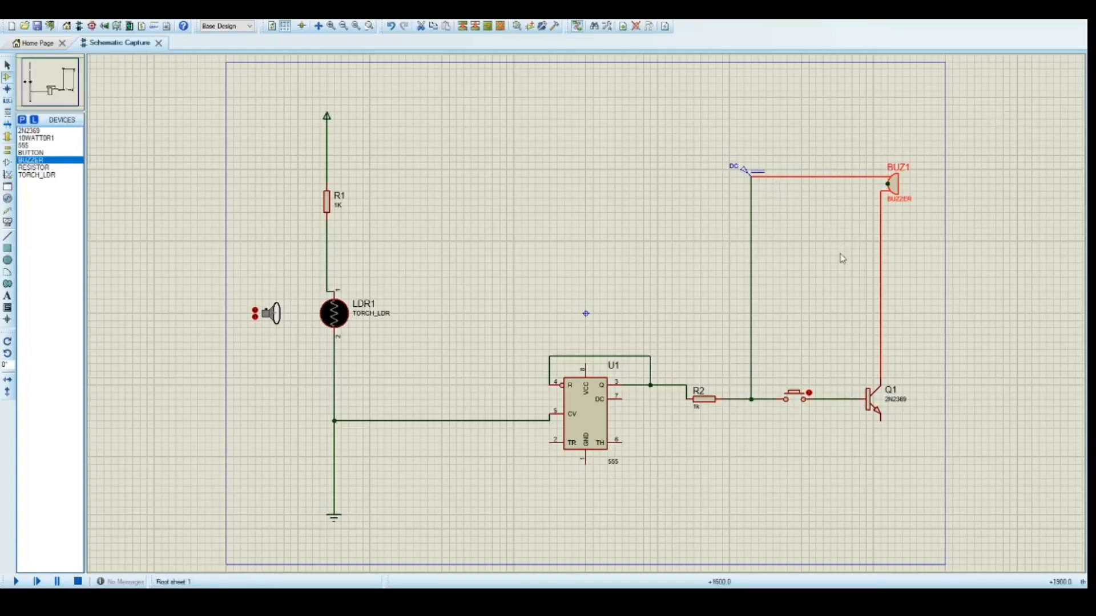
click(951, 312)
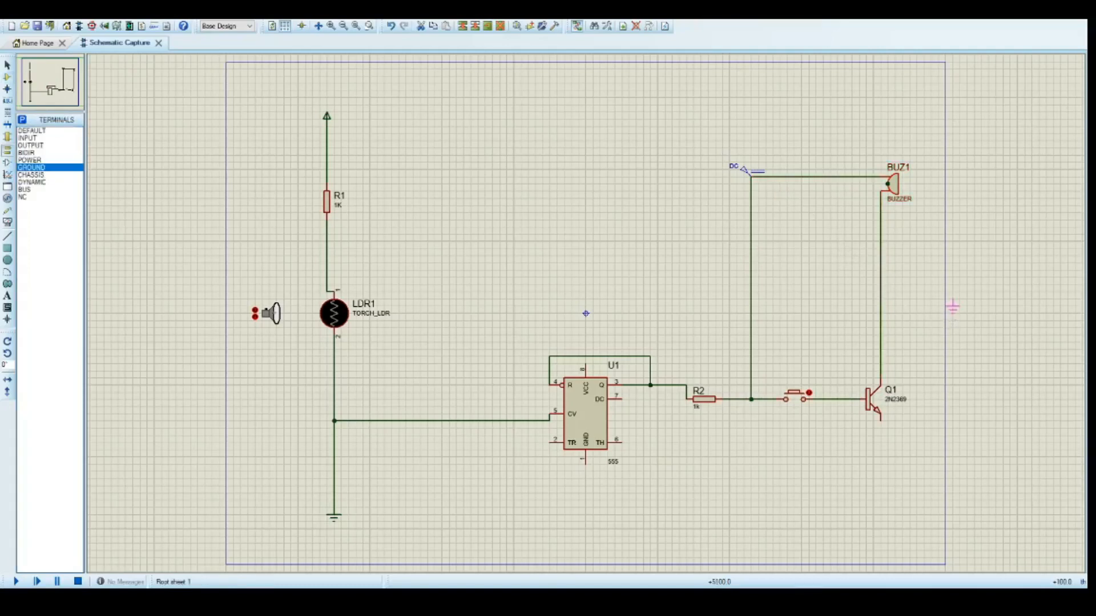
click(881, 506)
click(882, 421)
click(881, 504)
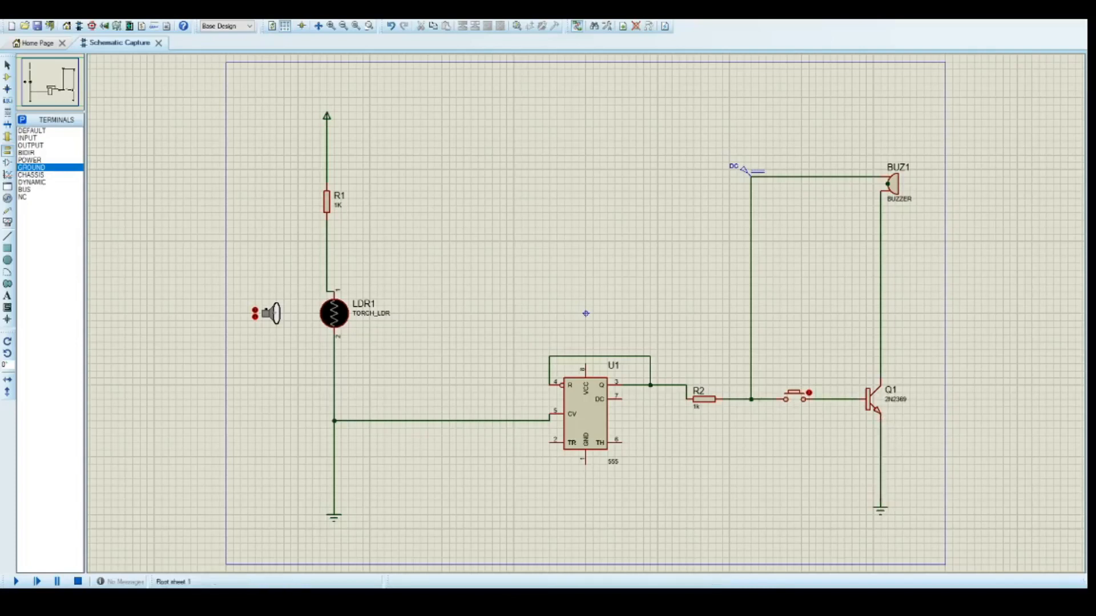
click(7, 64)
click(751, 175)
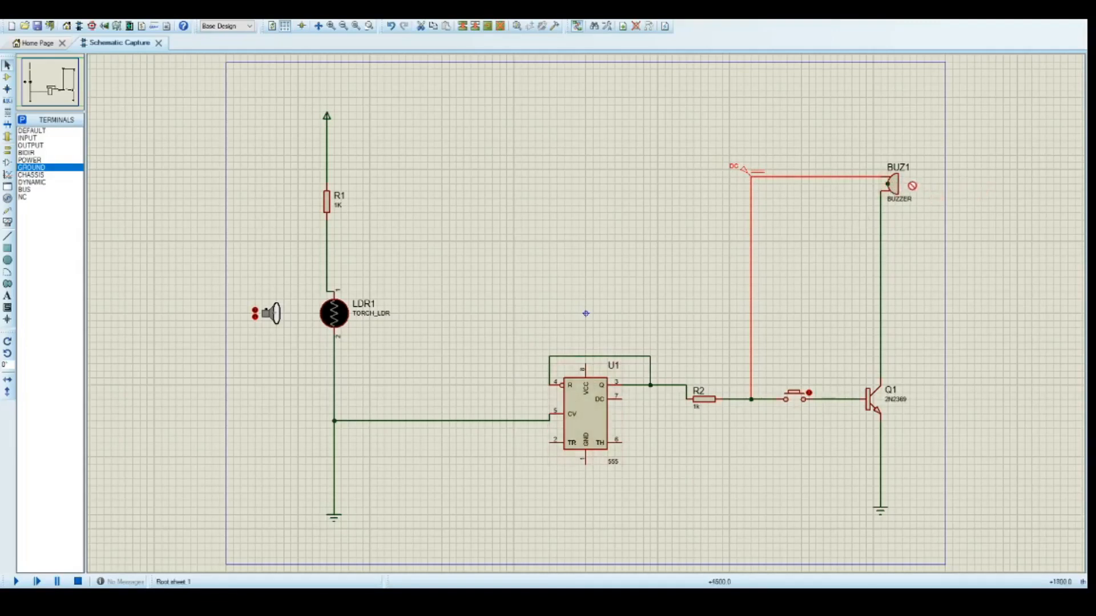
click(888, 183)
right_click(828, 197)
click(901, 193)
click(901, 192)
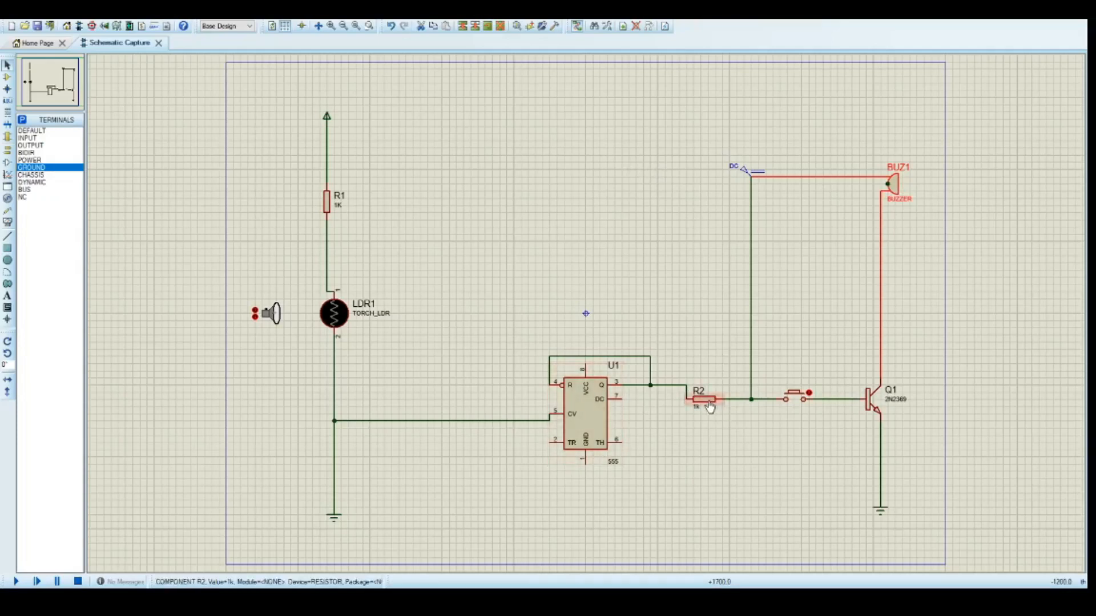
click(320, 205)
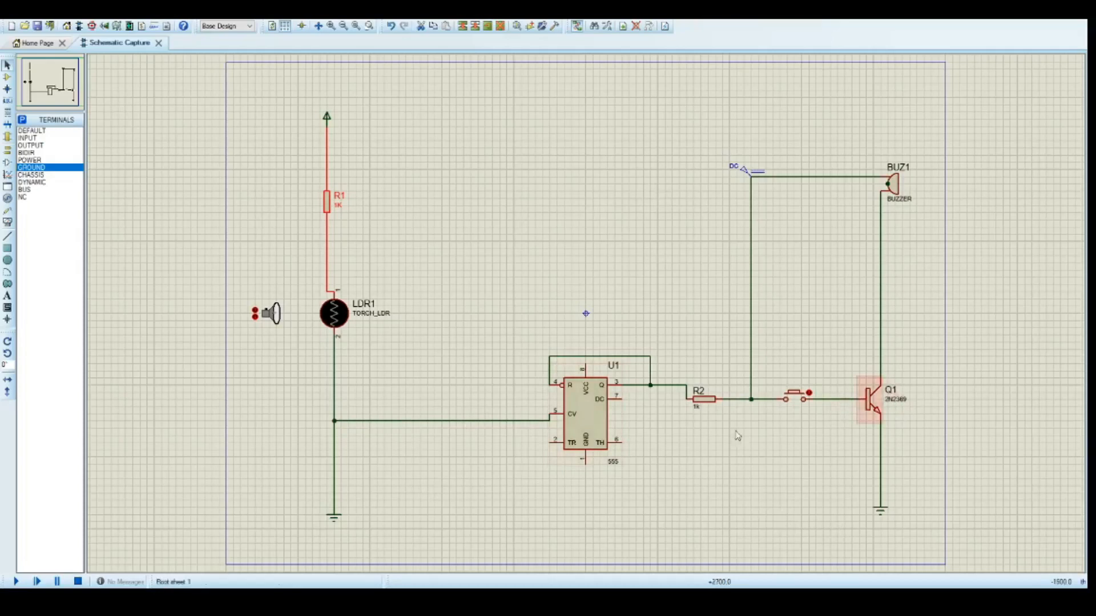
Run the circuit simulation and operate the push button between R2 and Q1 several times to test the buzzer.
click(25, 583)
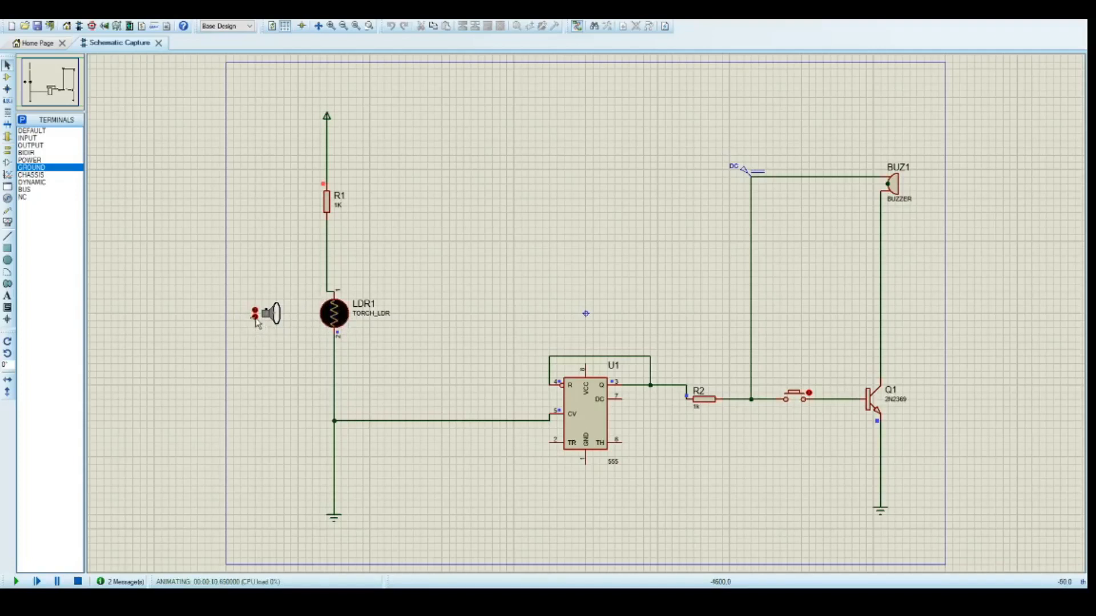
click(798, 398)
click(798, 398)
click(798, 397)
click(791, 399)
click(792, 399)
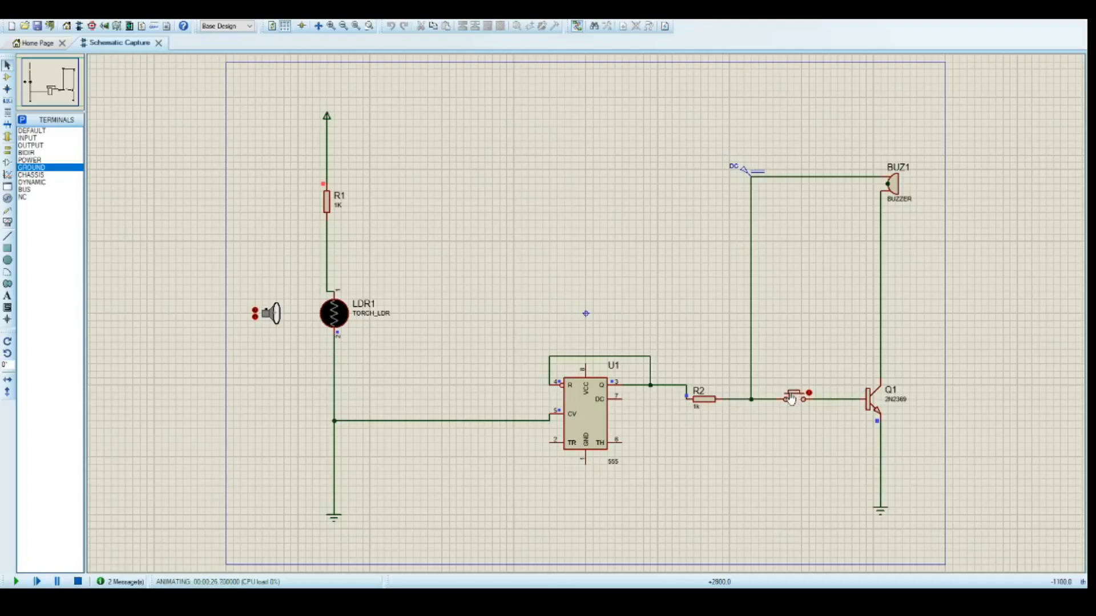